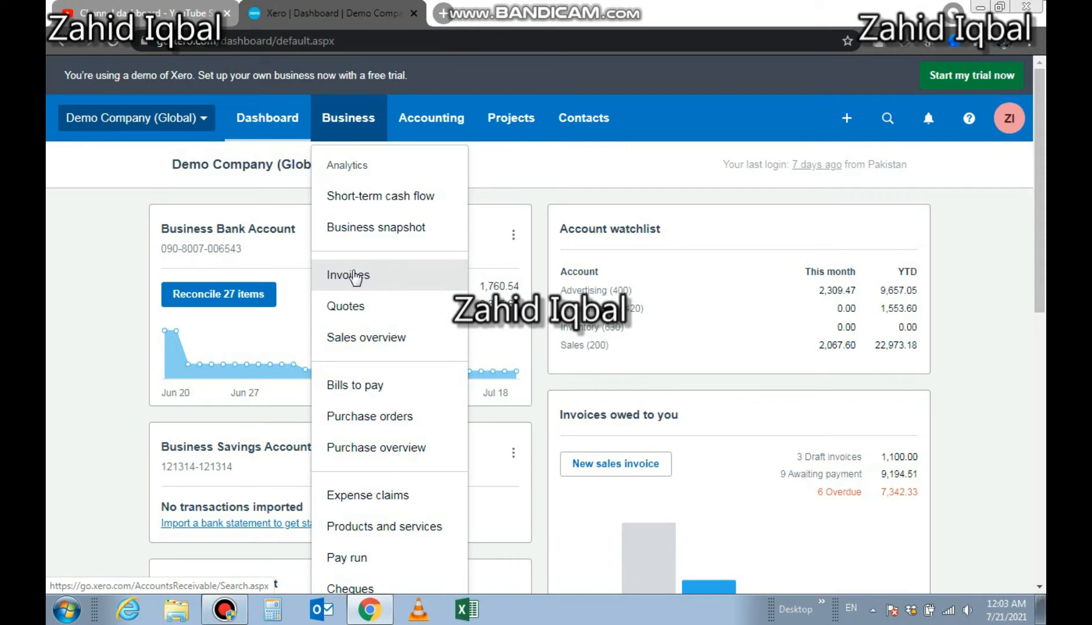
Step: Open the sales invoices list and start a new invoice
{"action": "left_click", "coordinate": [354, 276]}
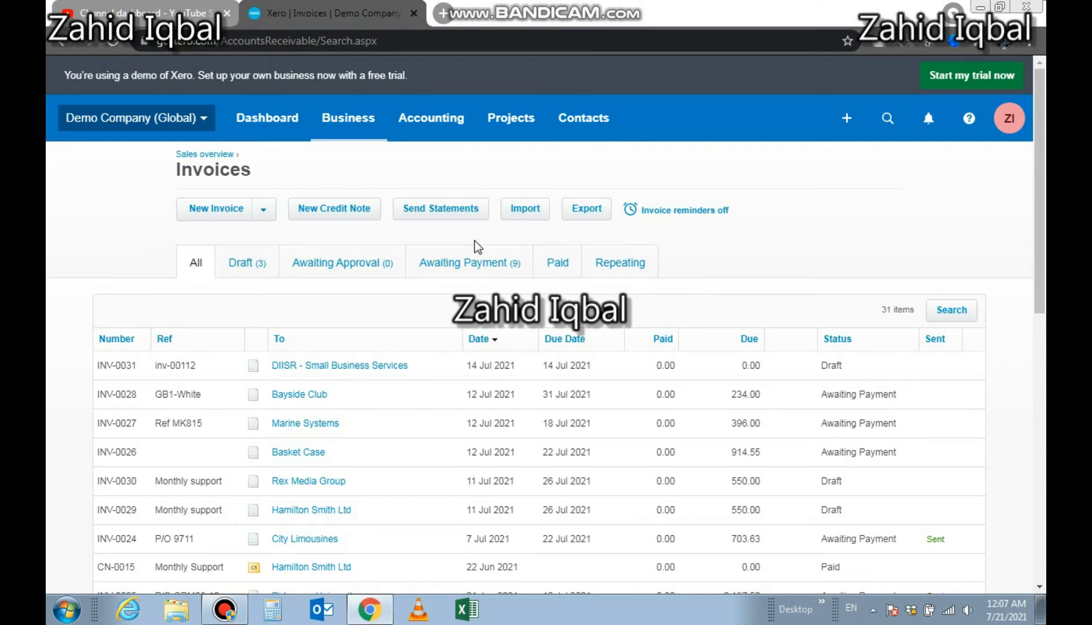
{"action": "left_click", "coordinate": [266, 121]}
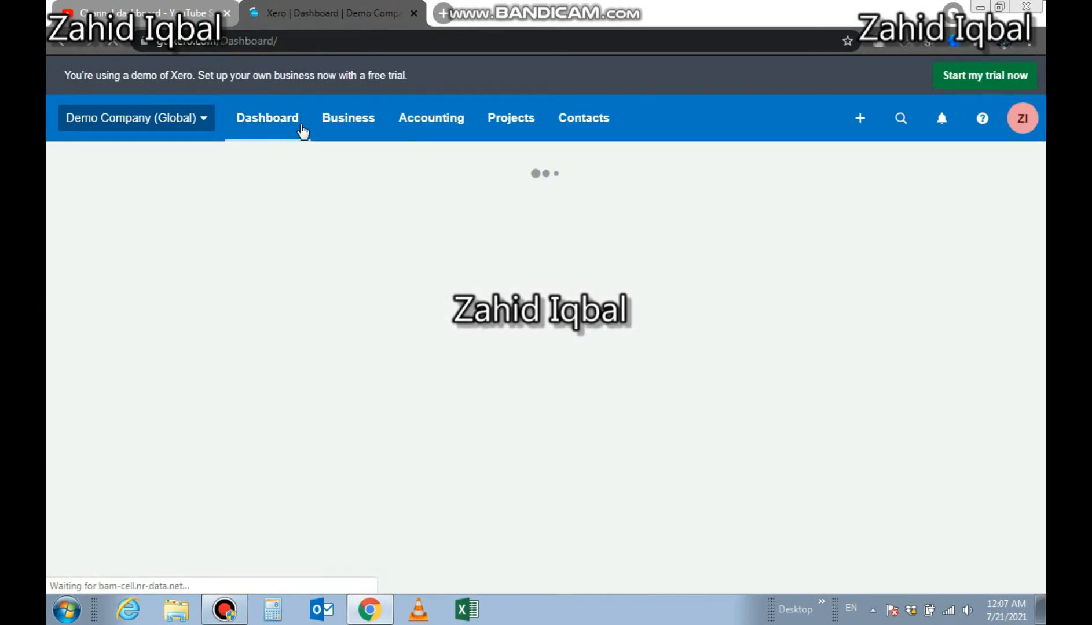
{"action": "left_click", "coordinate": [334, 131]}
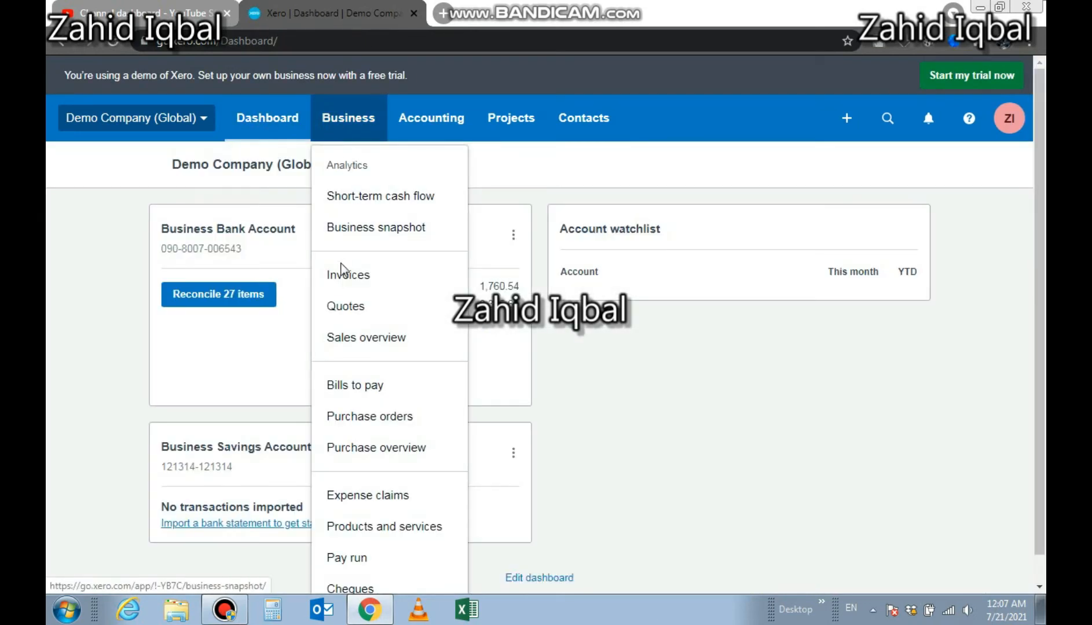
{"action": "left_click", "coordinate": [343, 278]}
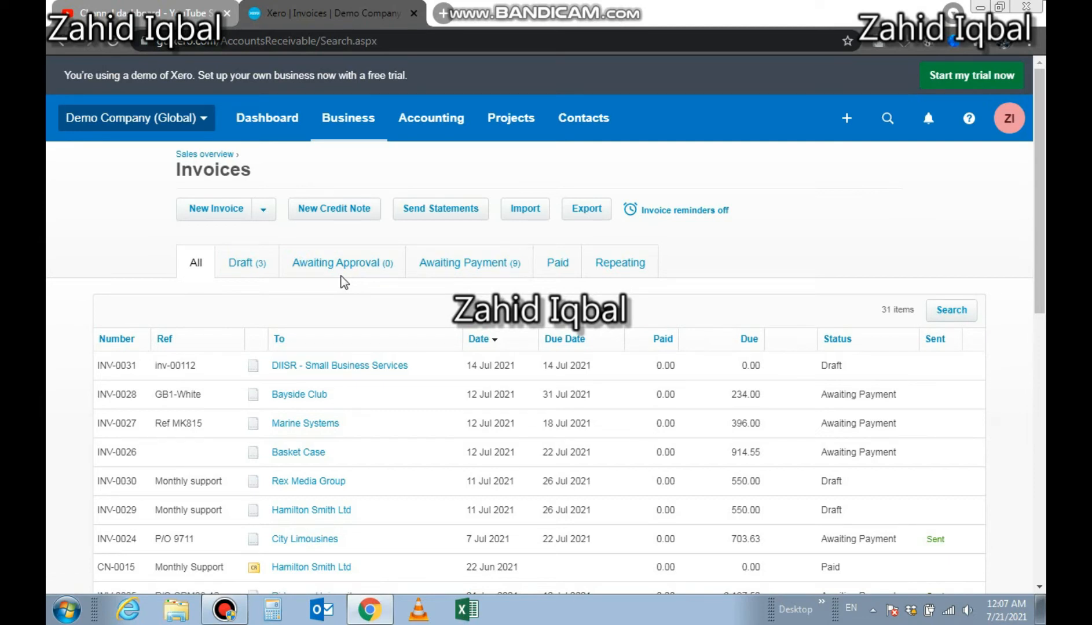
{"action": "left_click", "coordinate": [222, 222]}
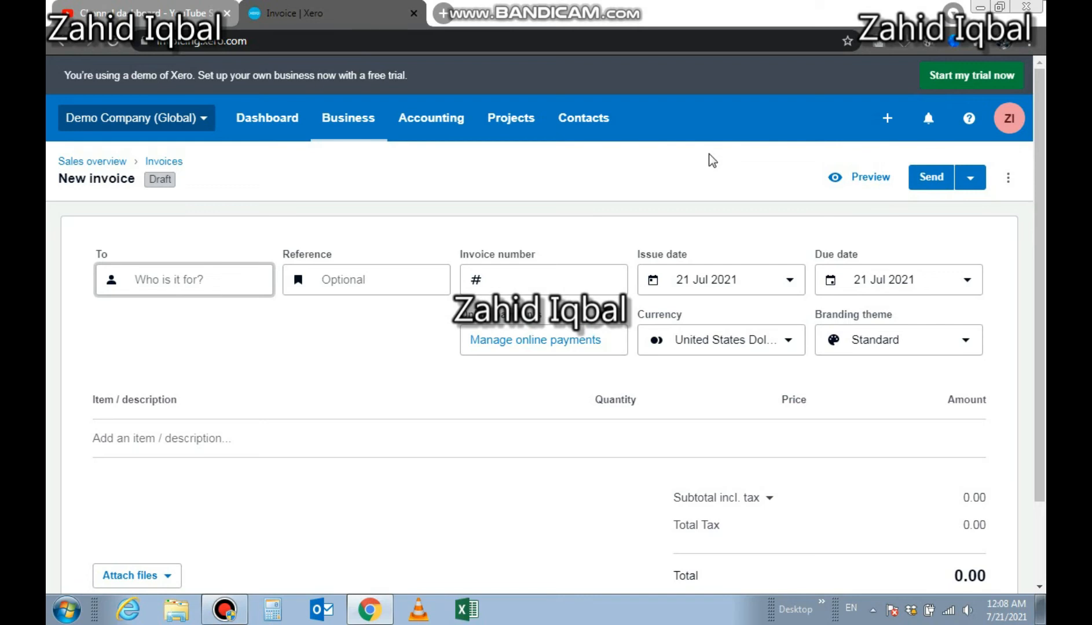
Step: Switch the new invoice form to classic invoicing and return it to new invoicing
{"action": "scroll", "coordinate": [747, 535], "scroll_direction": "down", "scroll_amount": 3}
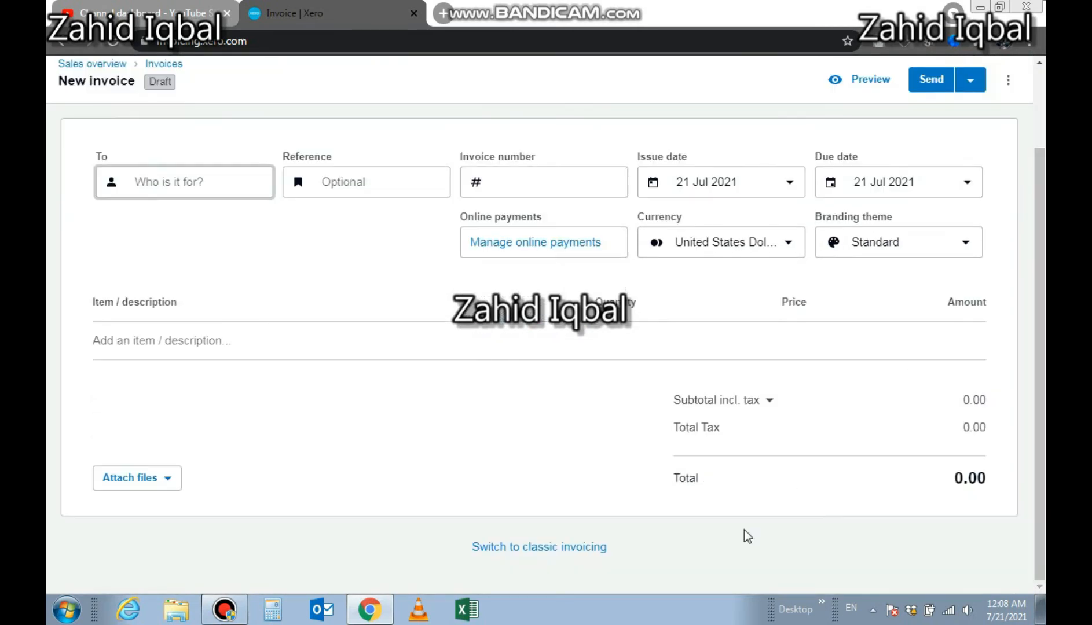
{"action": "left_click", "coordinate": [570, 551]}
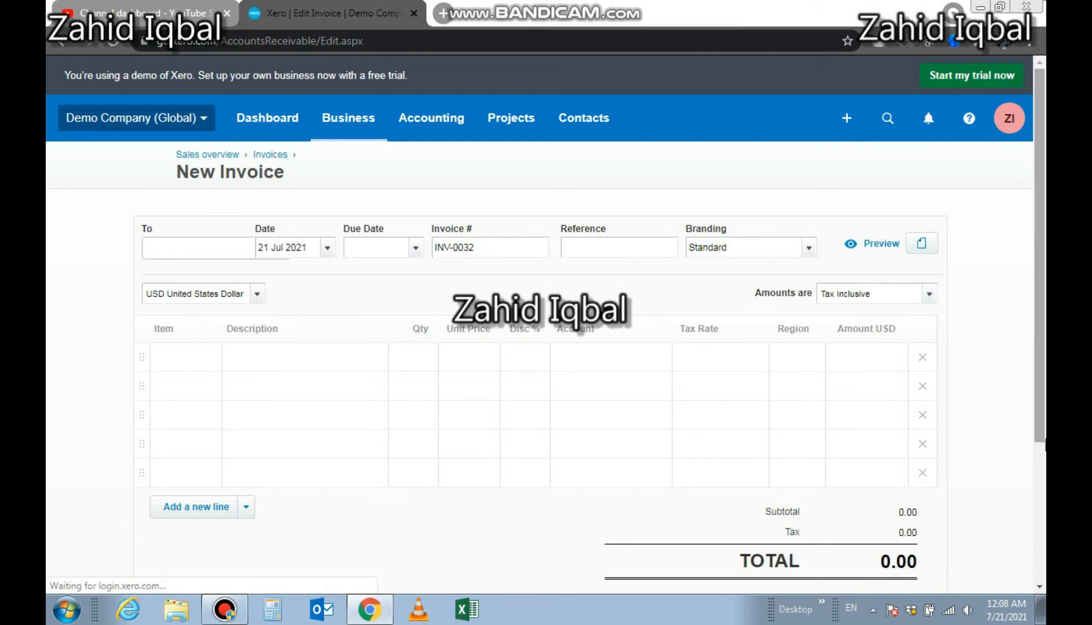
{"action": "scroll", "coordinate": [573, 559], "scroll_direction": "down", "scroll_amount": 3}
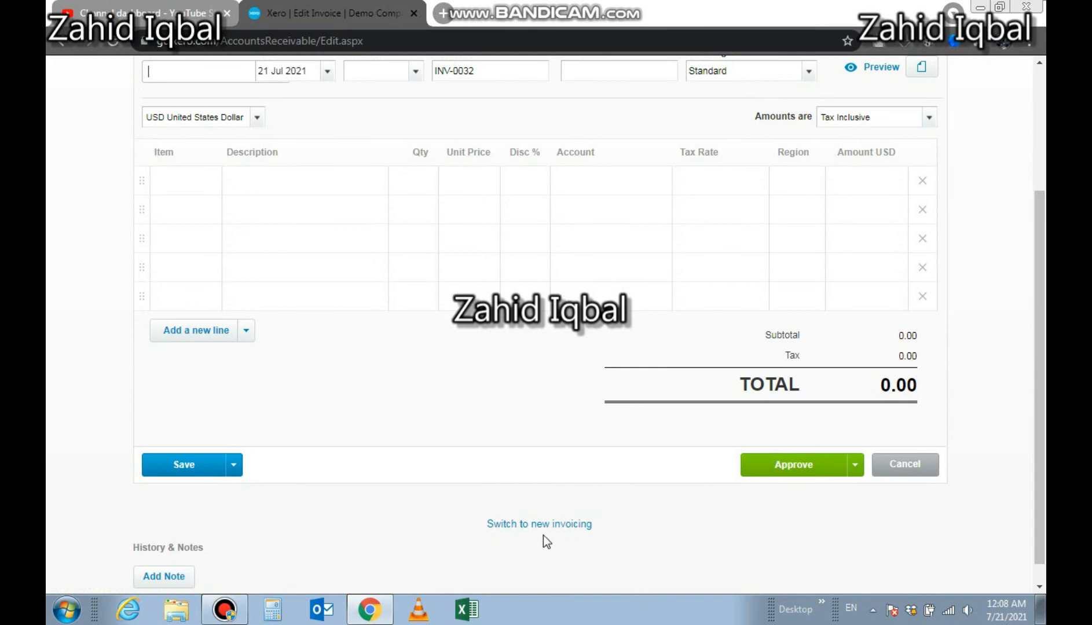
{"action": "left_click", "coordinate": [540, 525]}
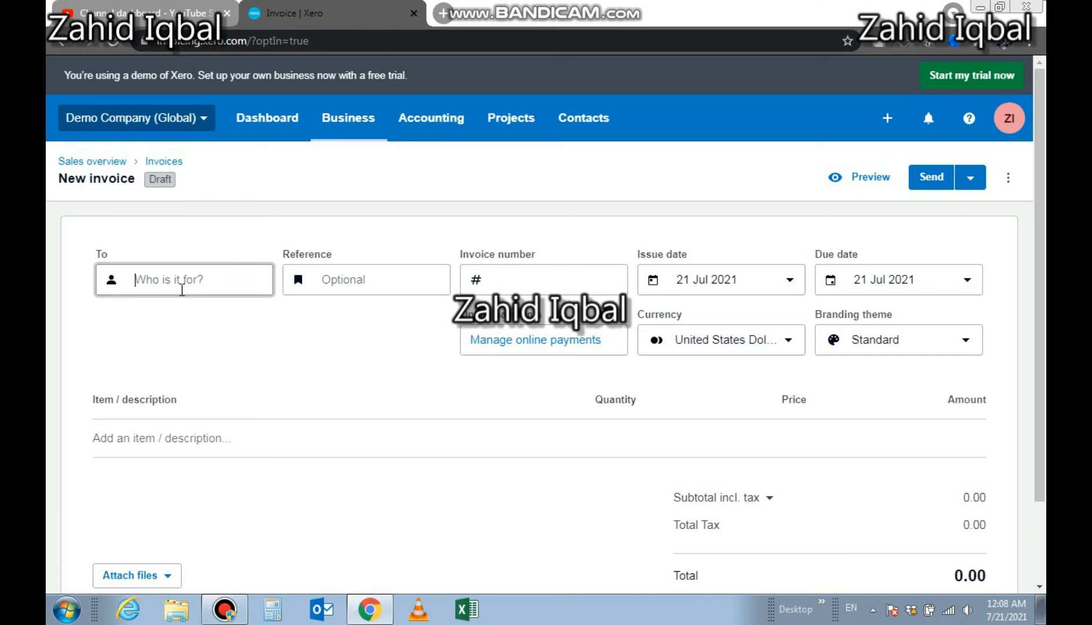
Step: Try entering "einvoice" as the recipient of the new invoice
{"action": "type", "text": "za"}
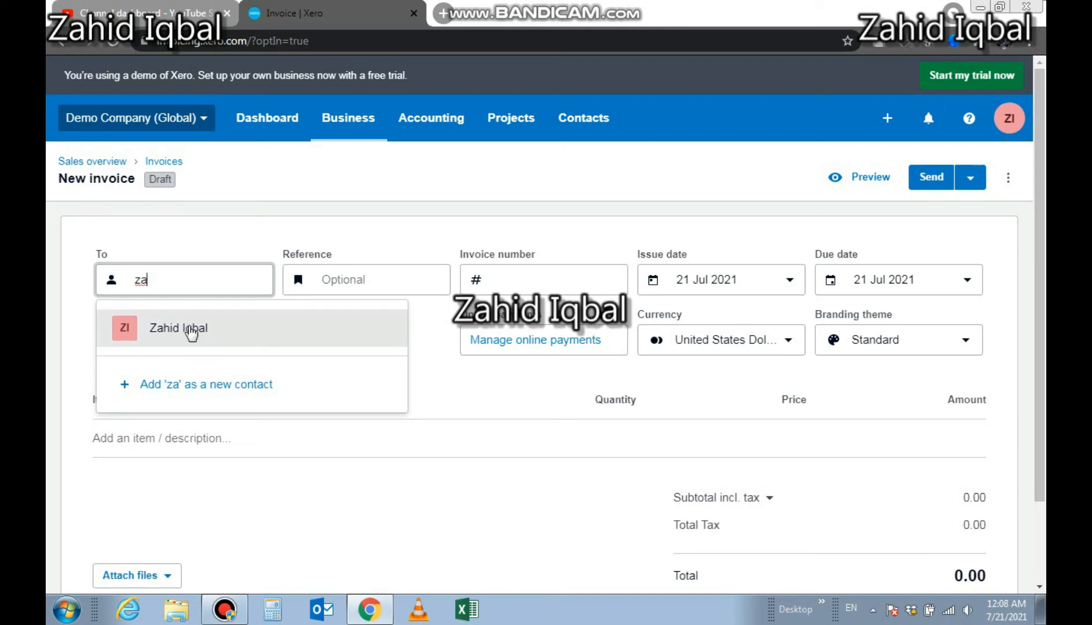
{"action": "key", "text": "BackSpace"}
{"action": "key", "text": "BackSpace"}
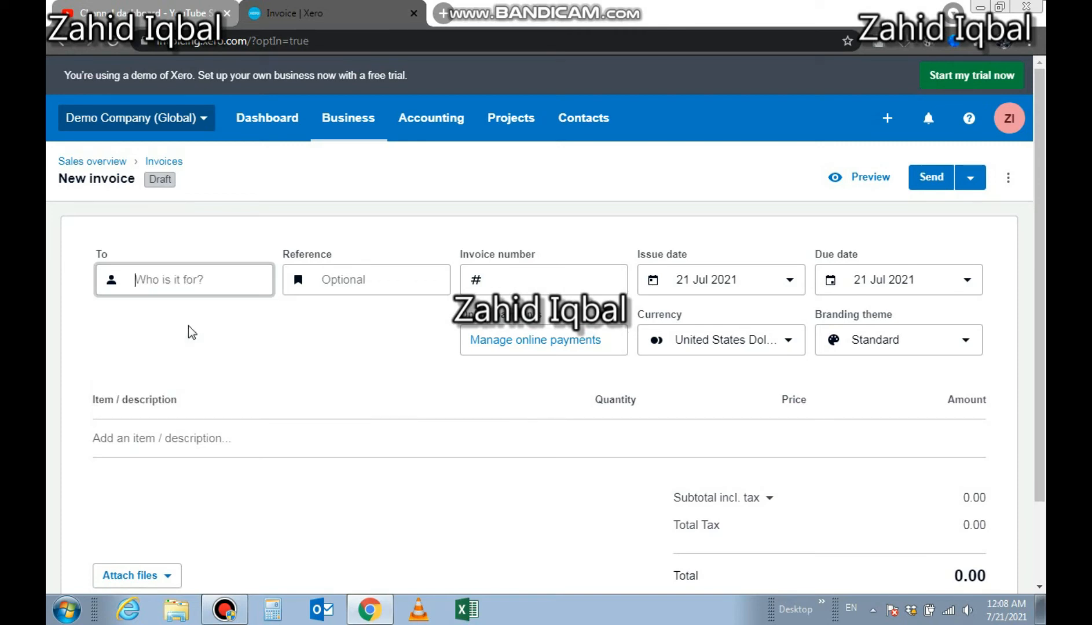
{"action": "type", "text": "ein"}
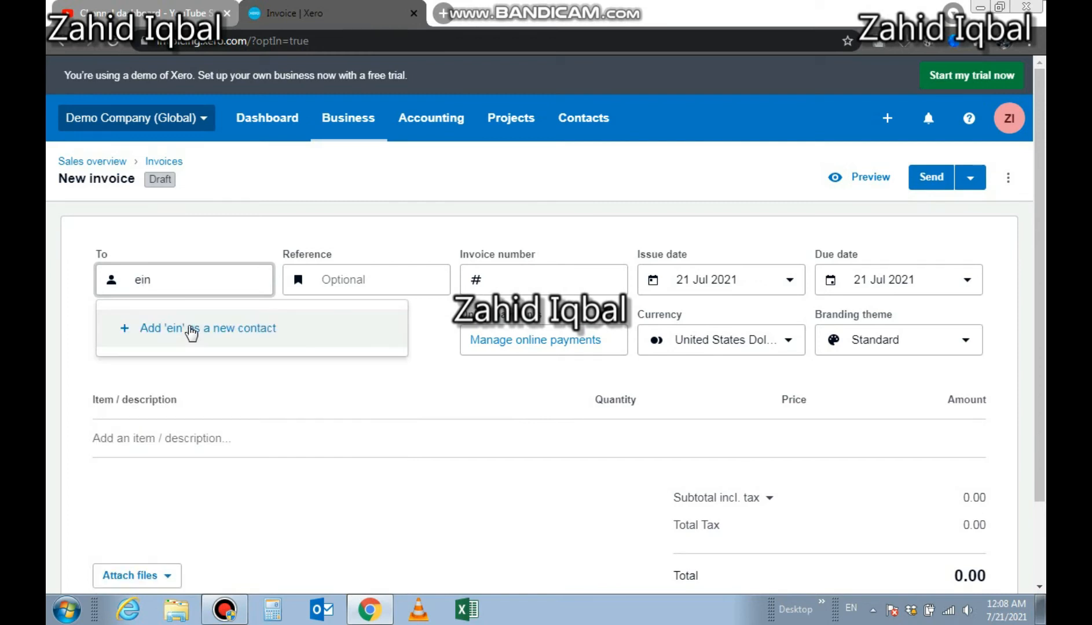
{"action": "type", "text": "voice"}
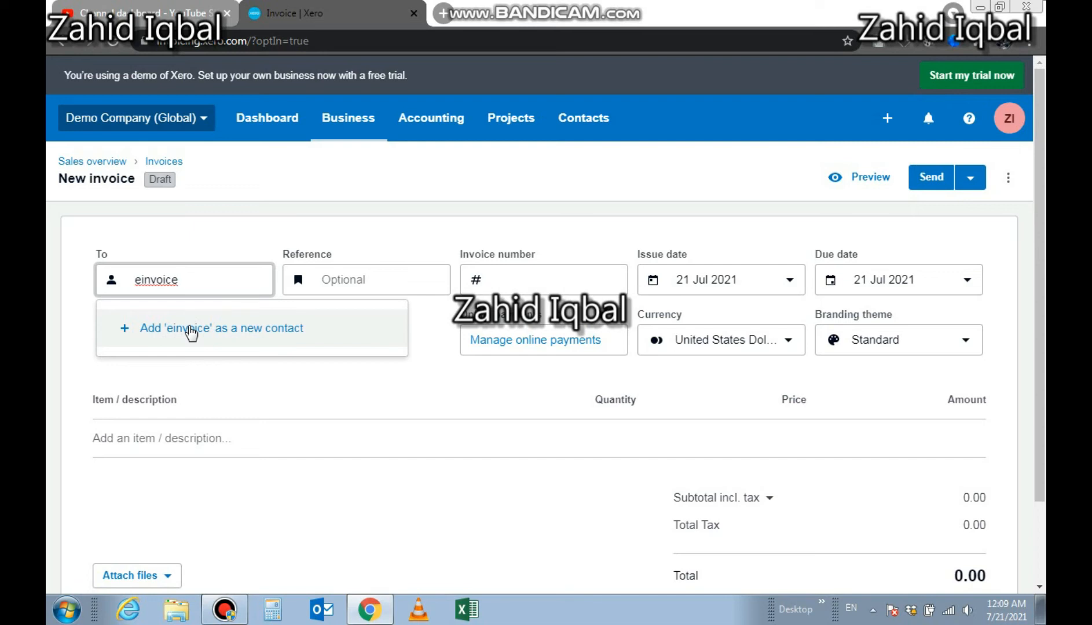
Step: Choose the existing customer contact as the invoice recipient and set the reference to 12
{"action": "double_click", "coordinate": [207, 279]}
{"action": "type", "text": "za"}
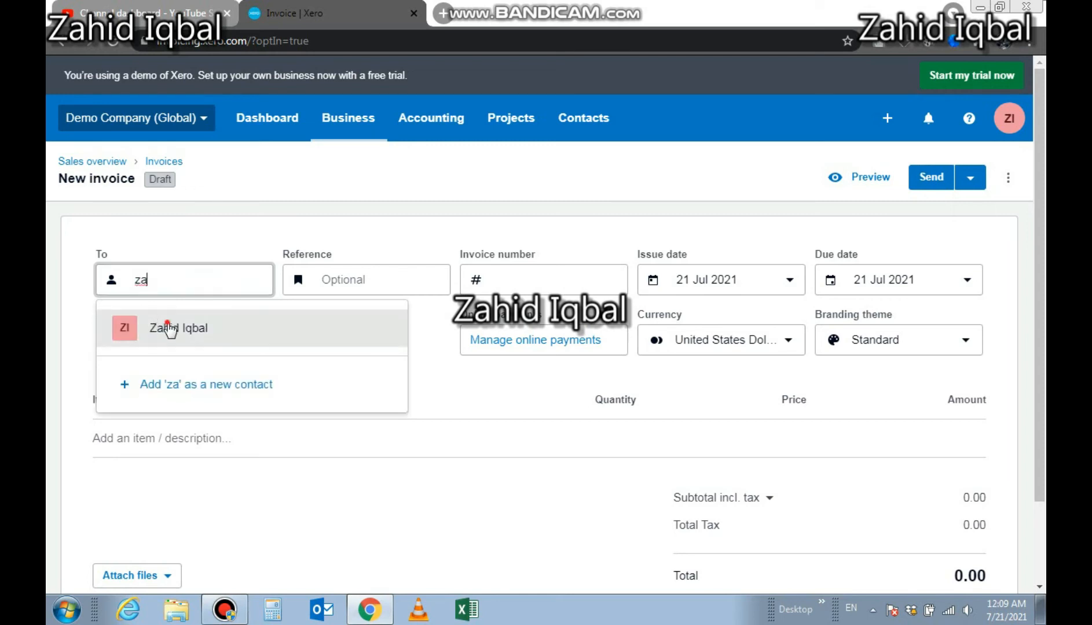
{"action": "left_click", "coordinate": [170, 329]}
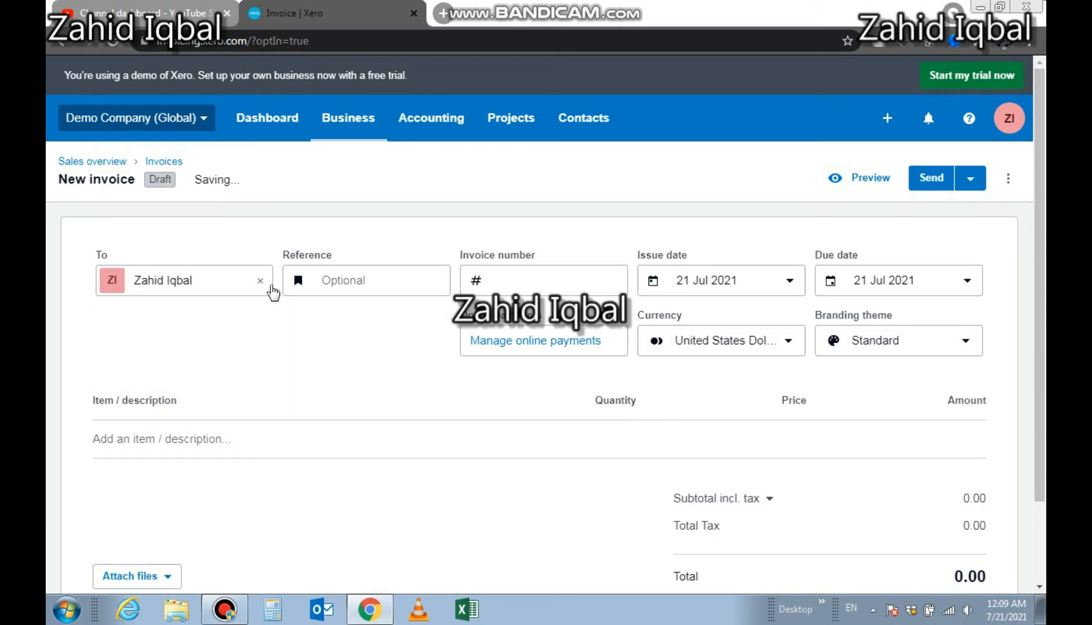
{"action": "left_click", "coordinate": [375, 279]}
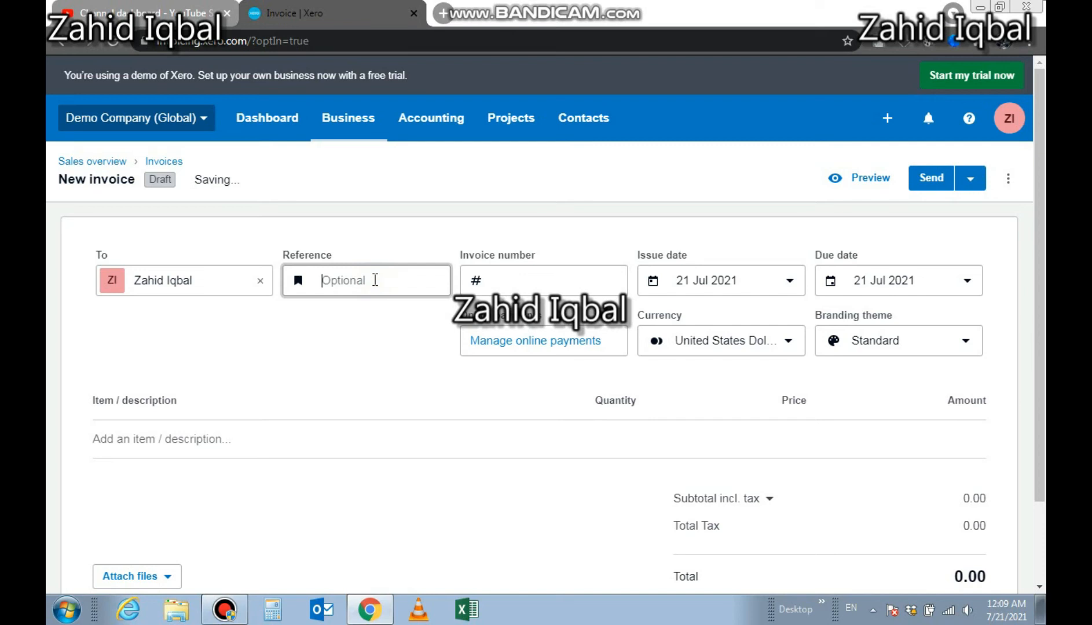
{"action": "type", "text": "12"}
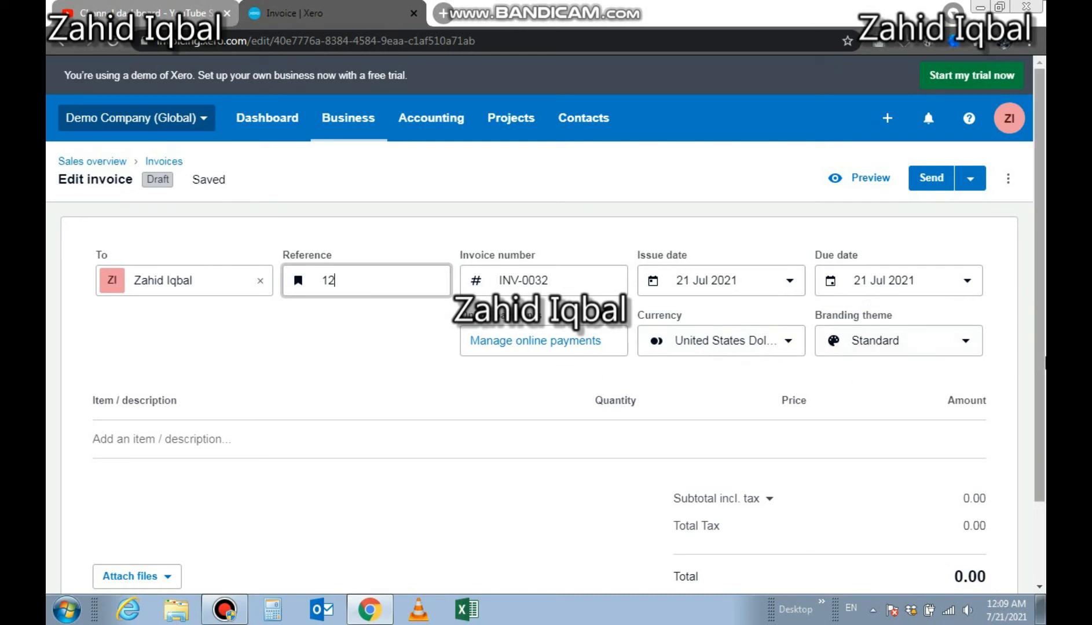
Step: Add the BOOK item "Fish out of Water: Finding Your Brand" as the invoice's first line
{"action": "scroll", "coordinate": [1041, 397], "scroll_direction": "down", "scroll_amount": 1}
{"action": "left_click", "coordinate": [195, 398]}
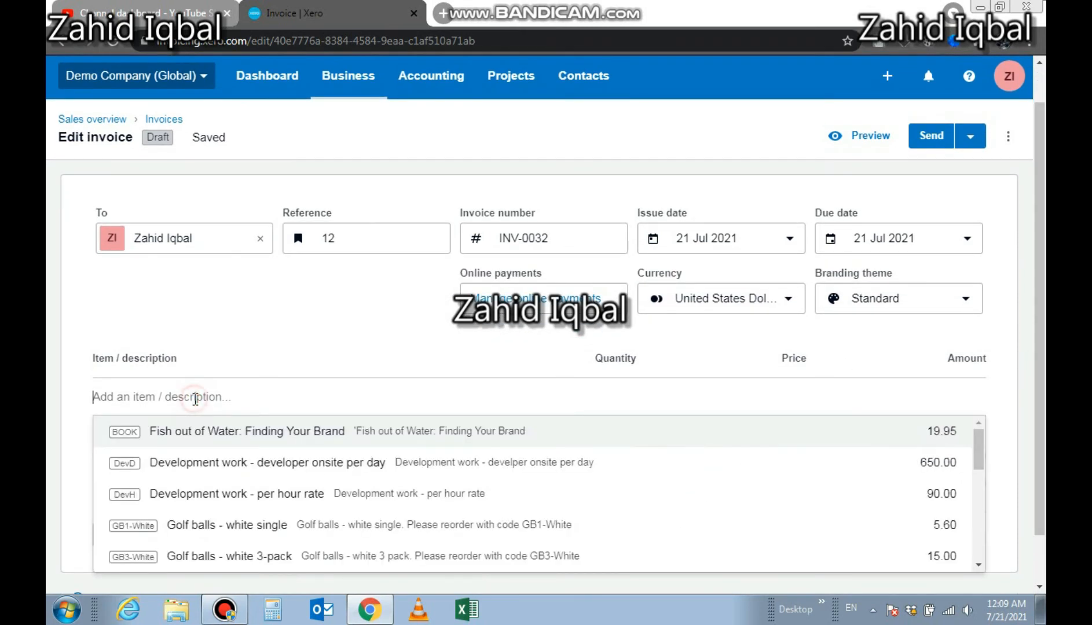
{"action": "left_click", "coordinate": [202, 431]}
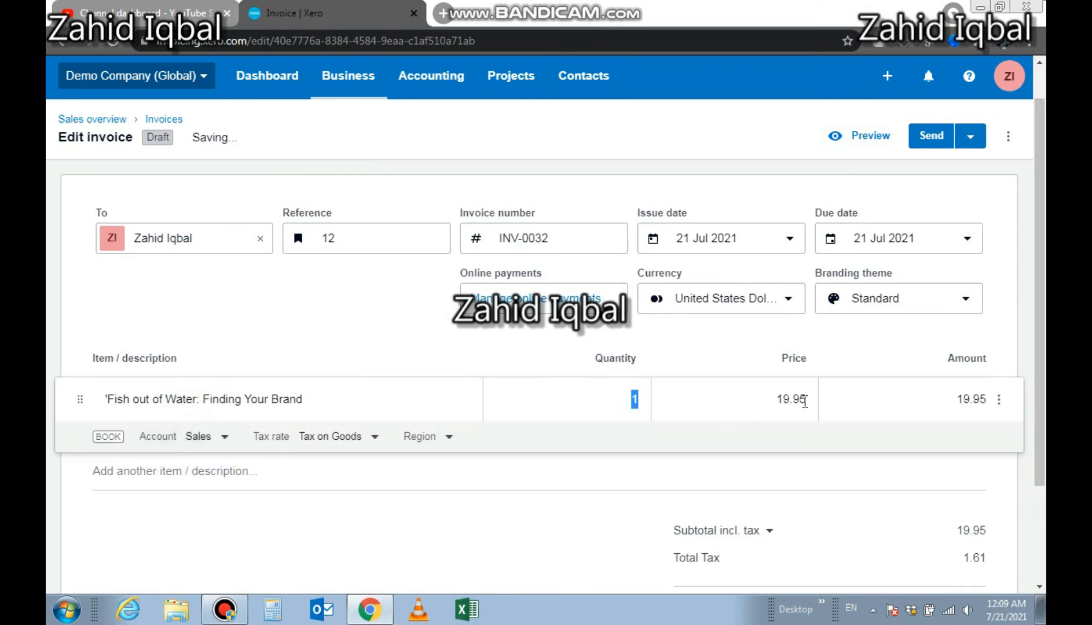
Step: Examine the invoice's subtotal, total tax and total along with its header details
{"action": "scroll", "coordinate": [868, 399], "scroll_direction": "down", "scroll_amount": 2}
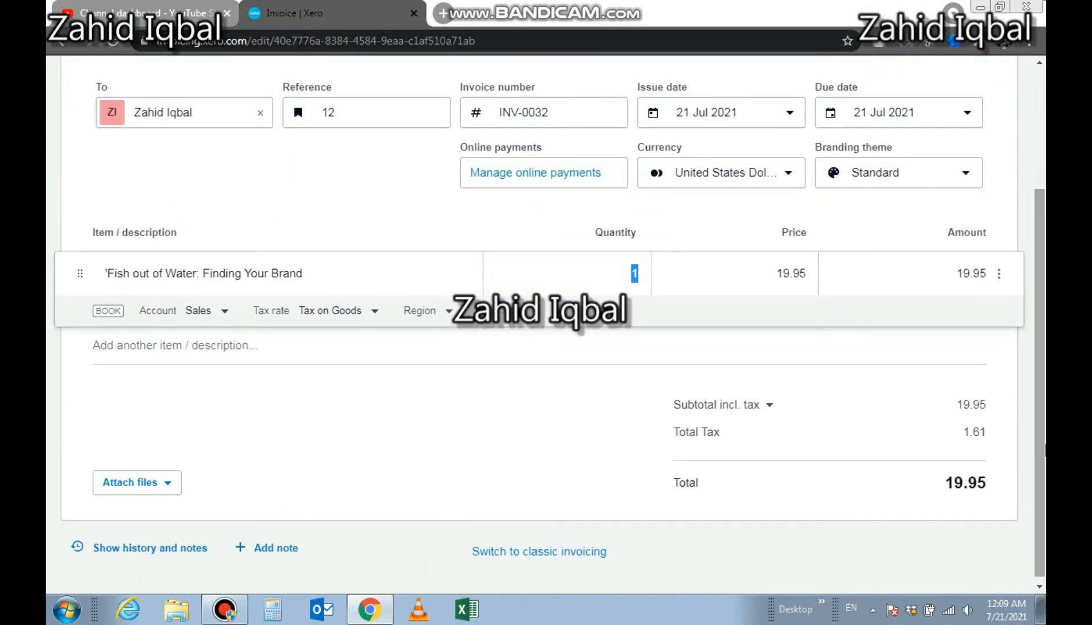
{"action": "left_click_drag", "start_coordinate": [936, 406], "coordinate": [949, 431]}
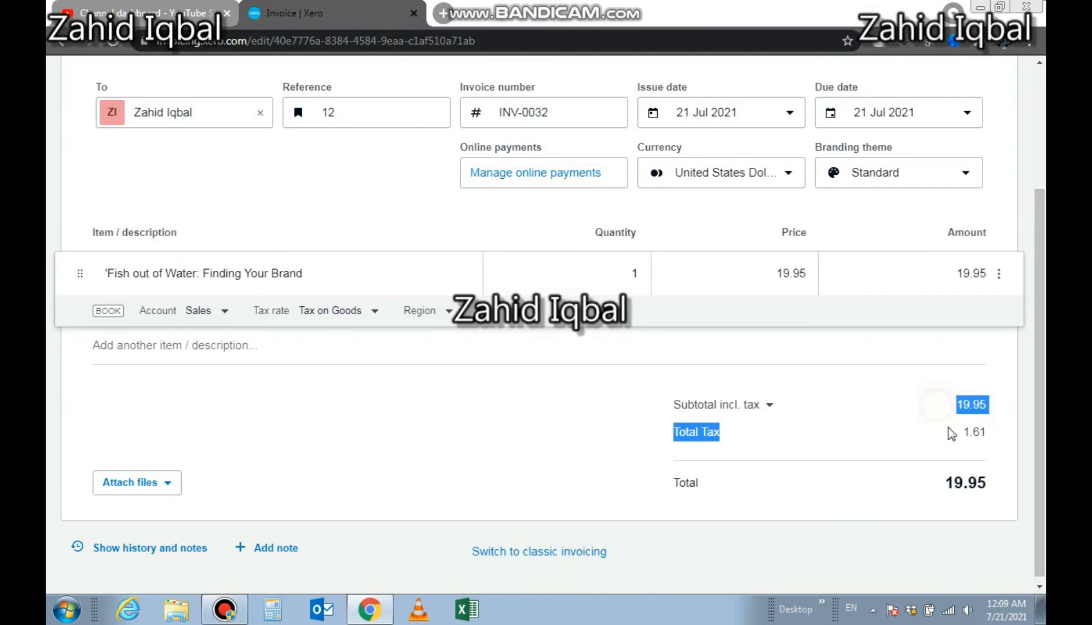
{"action": "left_click", "coordinate": [933, 482]}
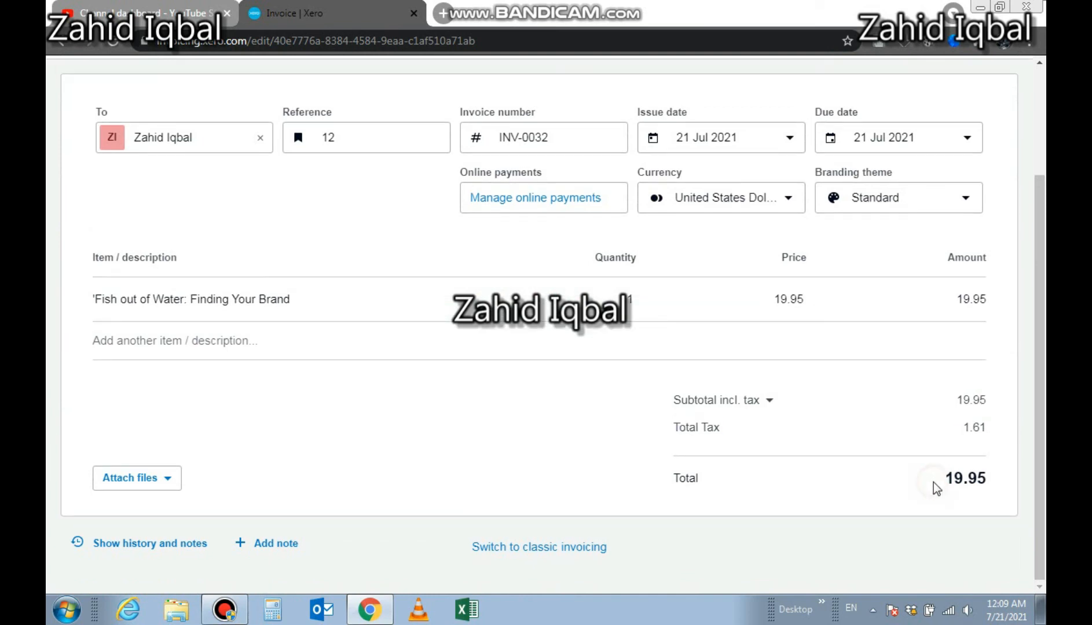
{"action": "scroll", "coordinate": [933, 481], "scroll_direction": "up", "scroll_amount": 2}
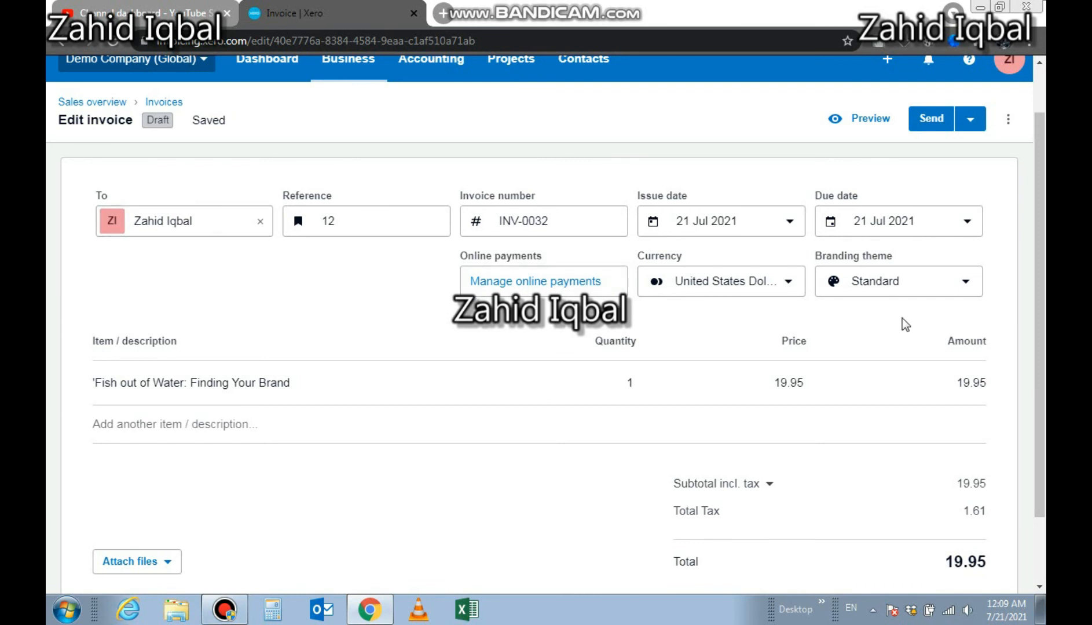
{"action": "scroll", "coordinate": [1042, 406], "scroll_direction": "down", "scroll_amount": 2}
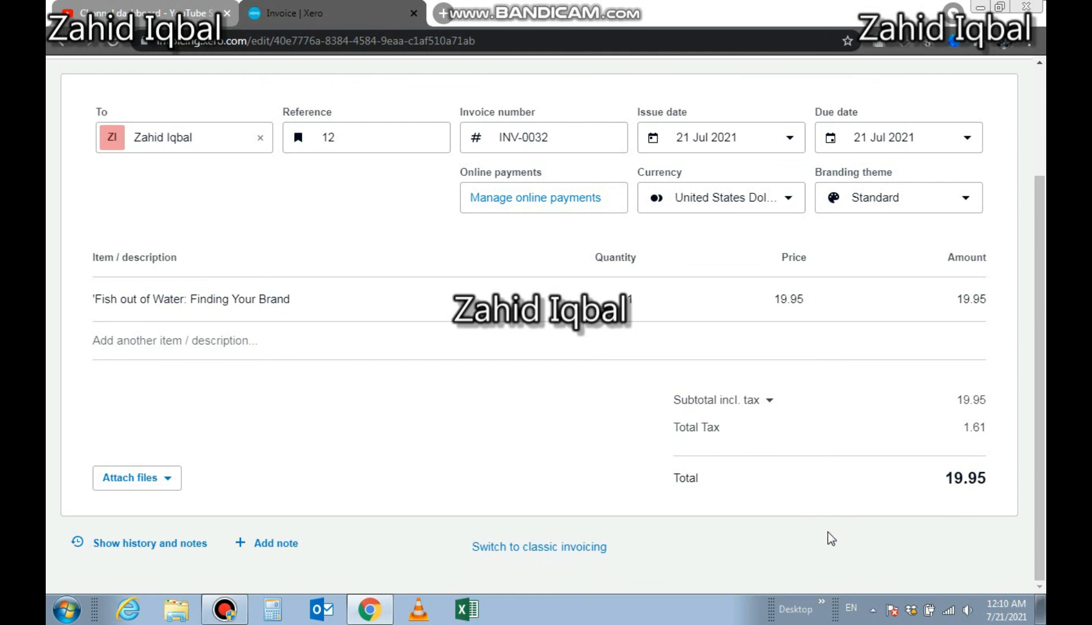
Step: Finalize the invoice with the Send command and close the e-mail dialog without sending the message
{"action": "scroll", "coordinate": [966, 524], "scroll_direction": "up", "scroll_amount": 3}
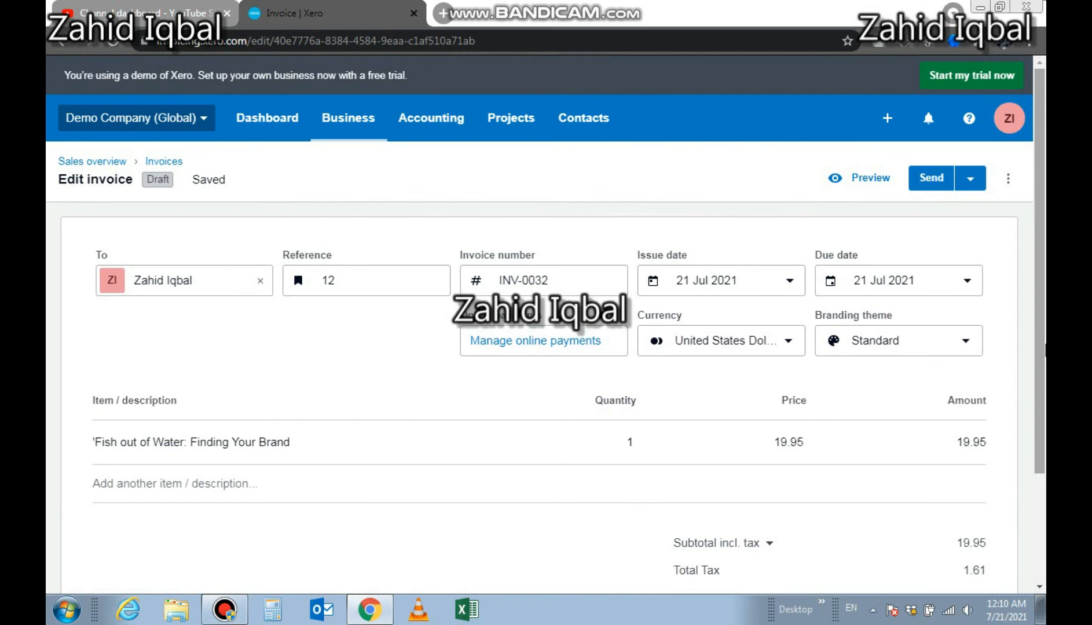
{"action": "left_click", "coordinate": [923, 183]}
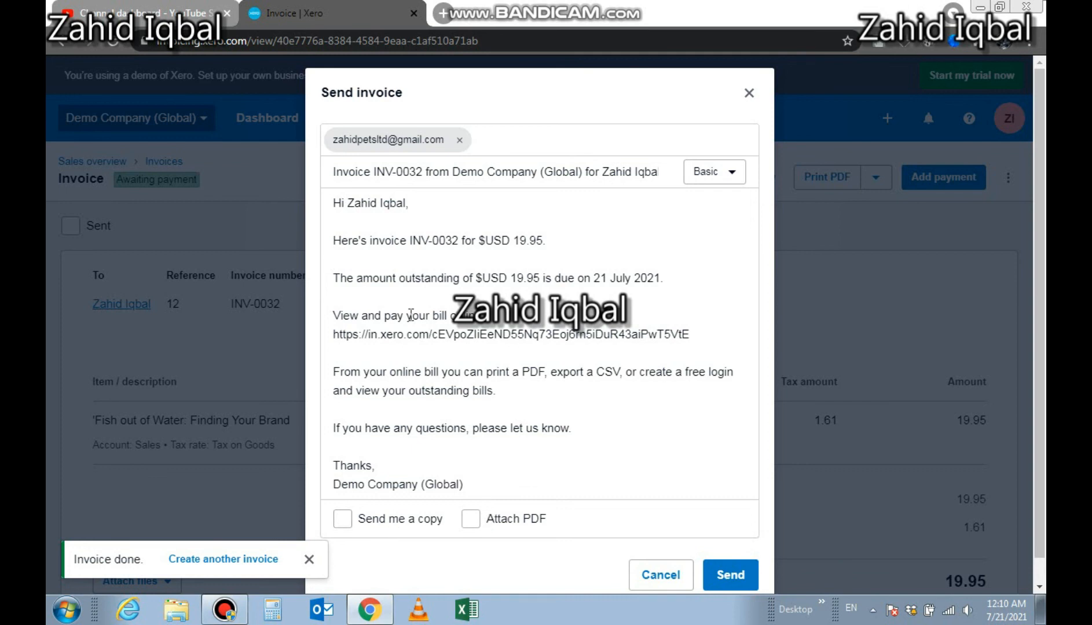
{"action": "left_click", "coordinate": [749, 94]}
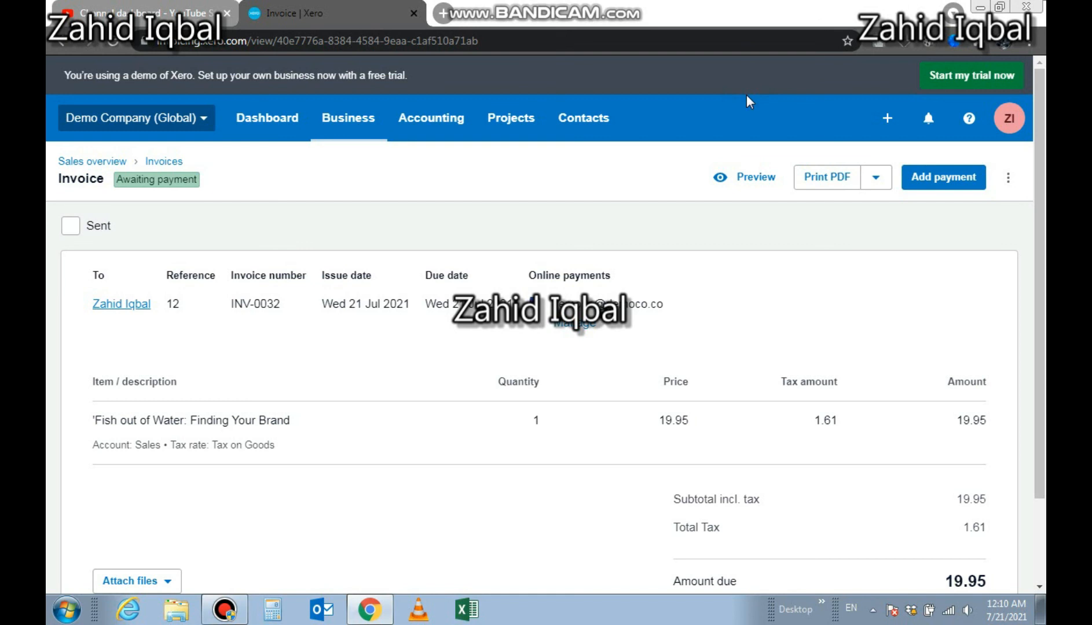